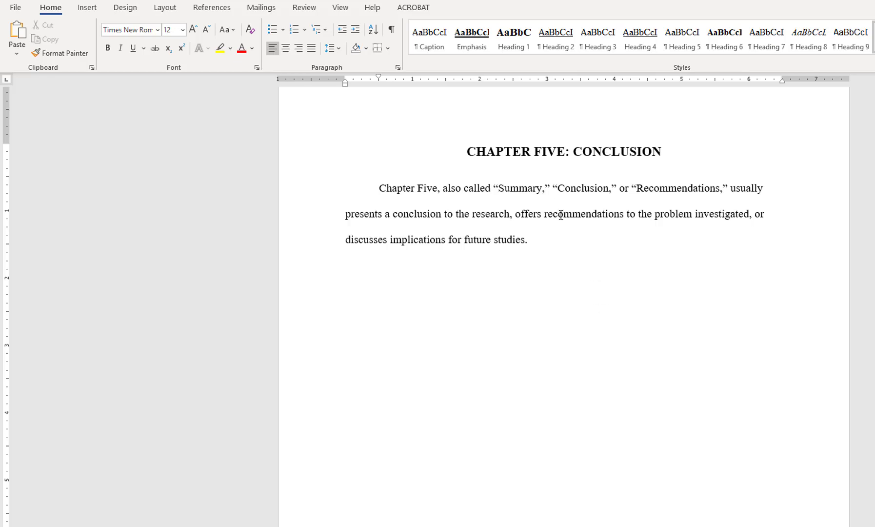
- Turn on formatting marks and insert a page break after the conclusion for the appendix title
{"action": "left_click", "coordinate": [391, 31]}
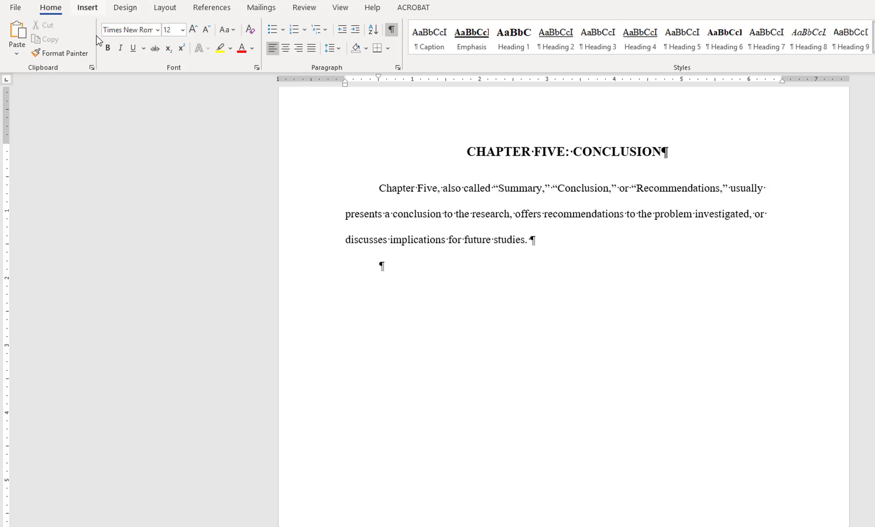
{"action": "left_click", "coordinate": [87, 7]}
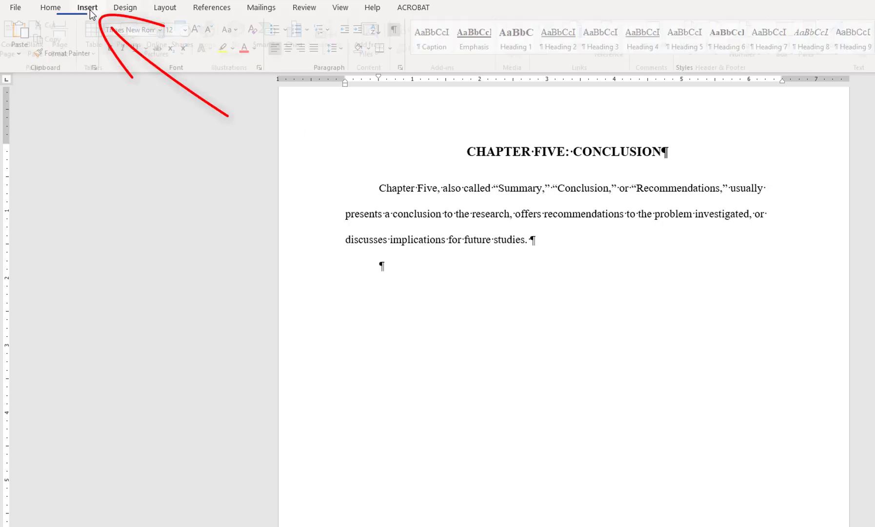
{"action": "left_click", "coordinate": [72, 36]}
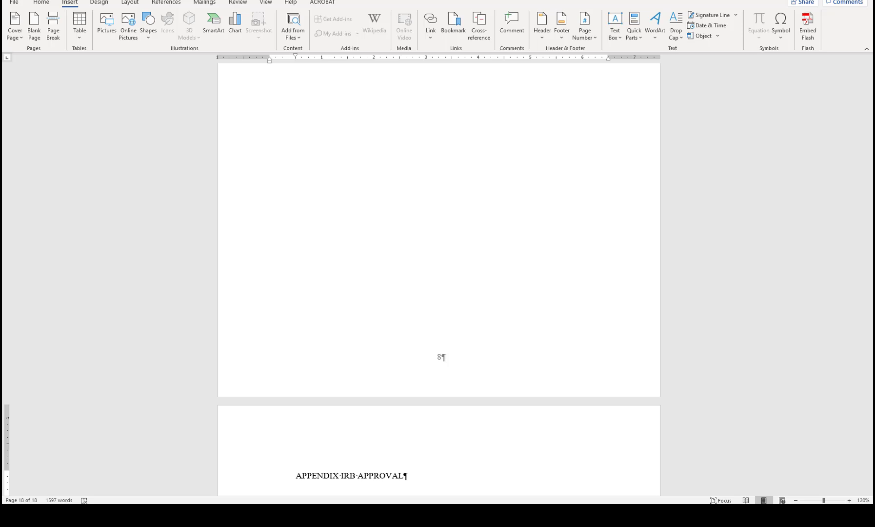
- Apply Heading 1 to the appendix title and add a line break between APPENDIX and IRB APPROVAL
{"action": "left_click", "coordinate": [41, 3]}
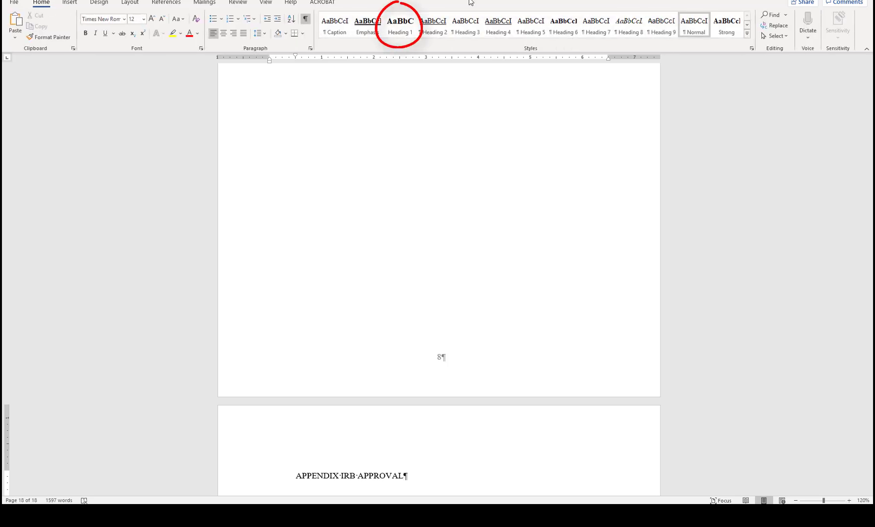
{"action": "left_click", "coordinate": [393, 27]}
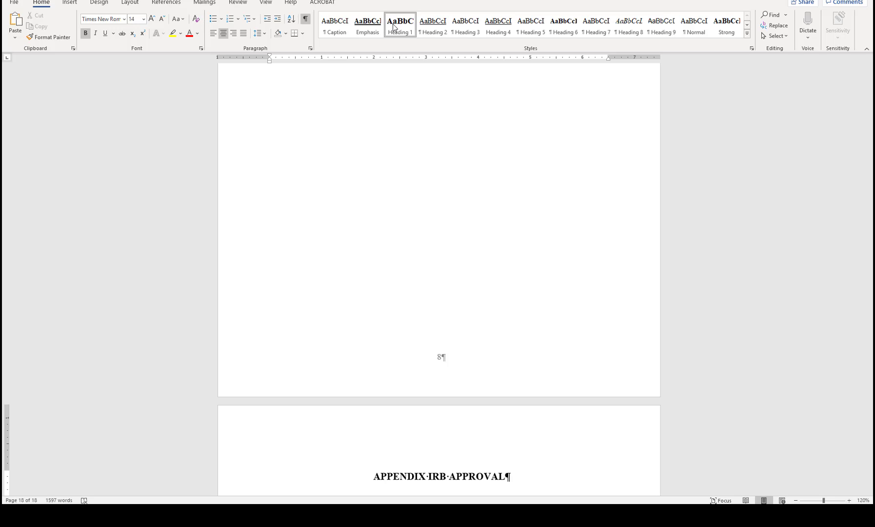
{"action": "mouse_move", "coordinate": [430, 477]}
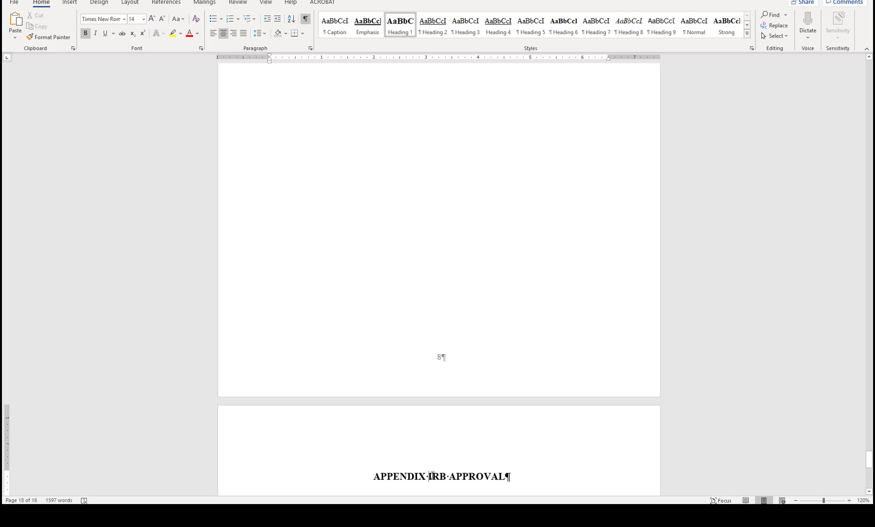
{"action": "key", "text": "shift+Return"}
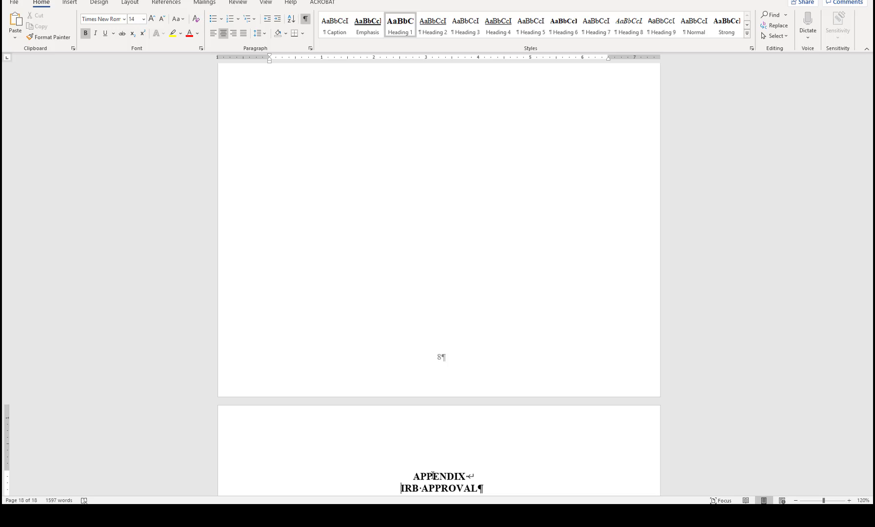
{"action": "scroll", "coordinate": [433, 475], "scroll_direction": "down", "scroll_amount": 1}
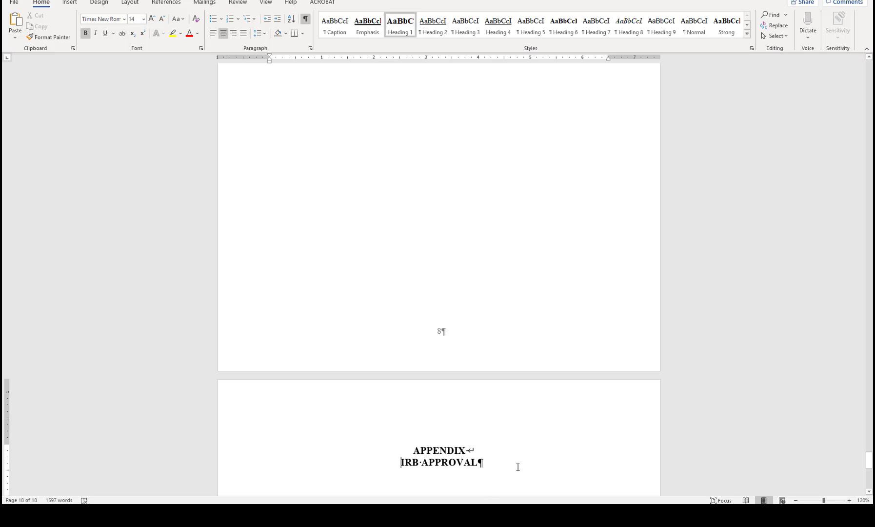
- Add empty paragraphs after IRB APPROVAL, then insert a page break for a new blank page
{"action": "left_click", "coordinate": [505, 458]}
{"action": "key", "text": "Return"}
{"action": "key", "text": "Return"}
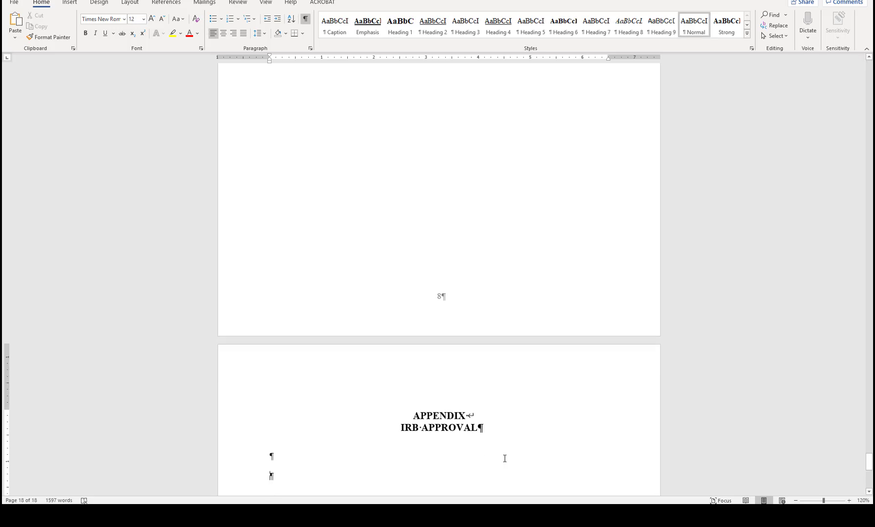
{"action": "left_click", "coordinate": [71, 3]}
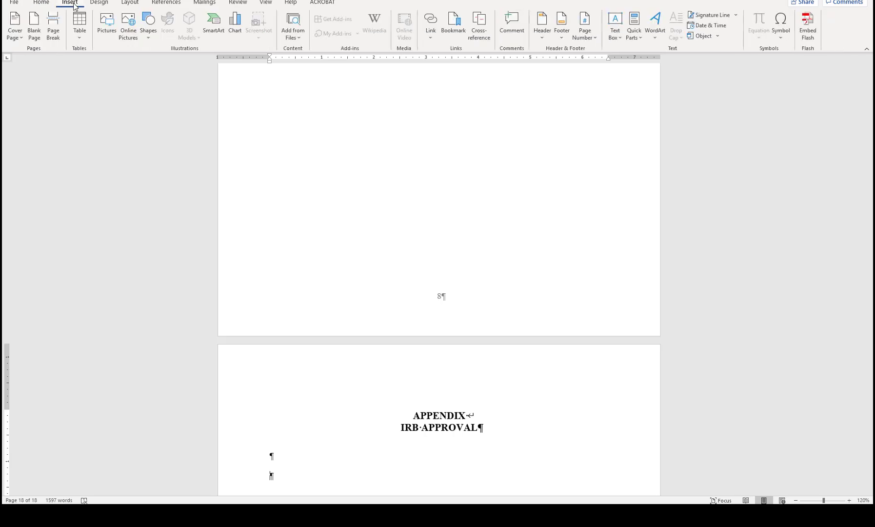
{"action": "left_click", "coordinate": [61, 26]}
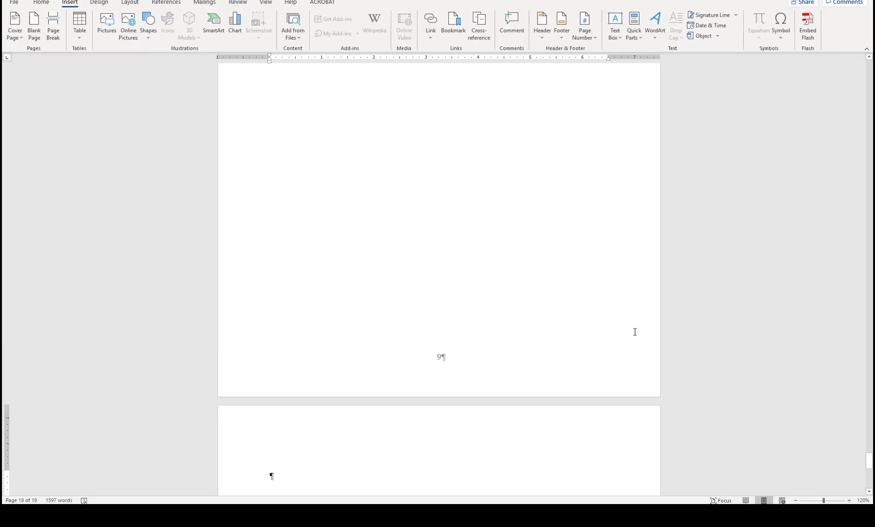
{"action": "scroll", "coordinate": [634, 338], "scroll_direction": "up", "scroll_amount": 1}
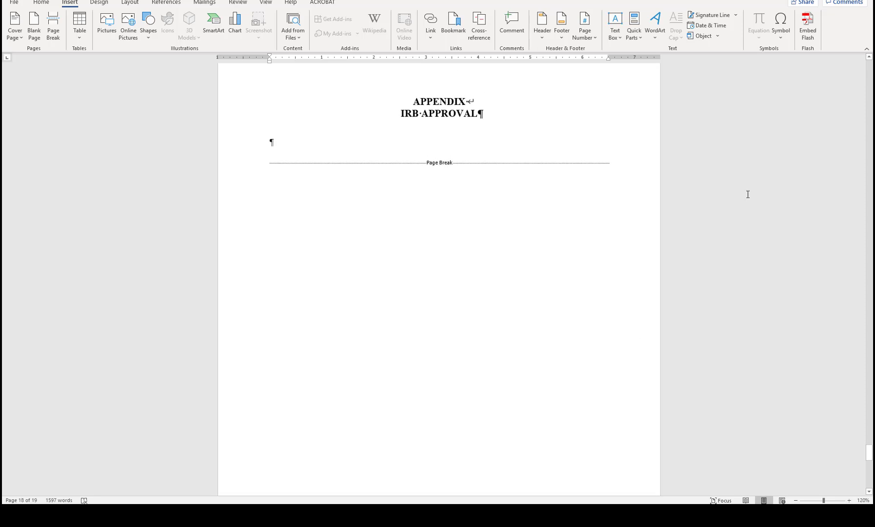
{"action": "scroll", "coordinate": [748, 194], "scroll_direction": "down", "scroll_amount": 2}
{"action": "scroll", "coordinate": [744, 194], "scroll_direction": "down", "scroll_amount": 10}
{"action": "scroll", "coordinate": [723, 234], "scroll_direction": "down", "scroll_amount": 4}
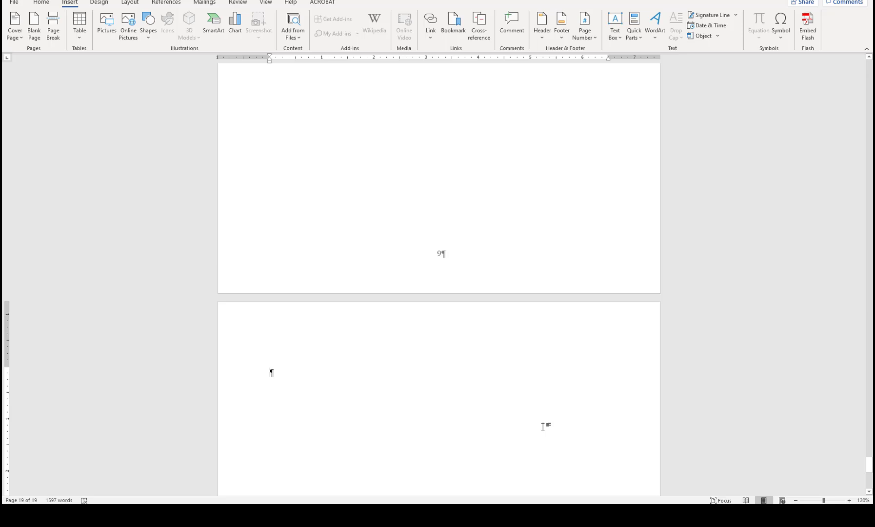
{"action": "scroll", "coordinate": [506, 393], "scroll_direction": "down", "scroll_amount": 2}
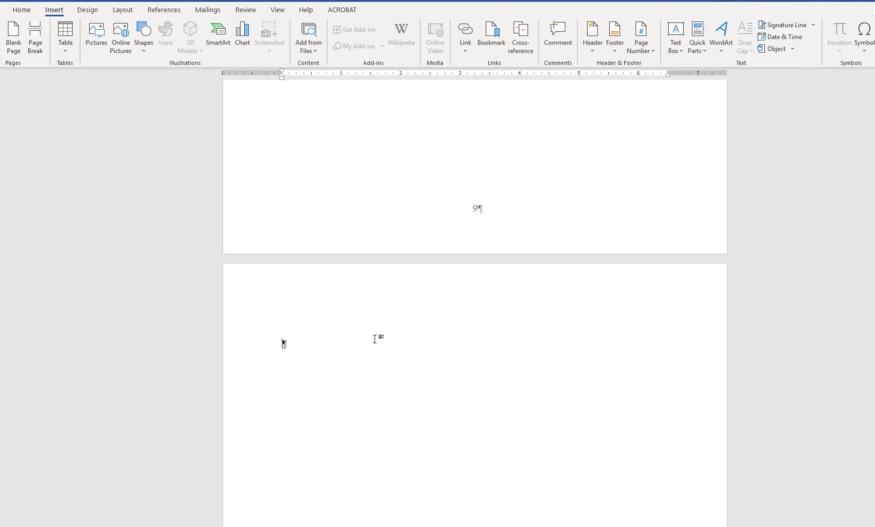
{"action": "scroll", "coordinate": [375, 338], "scroll_direction": "down", "scroll_amount": 3}
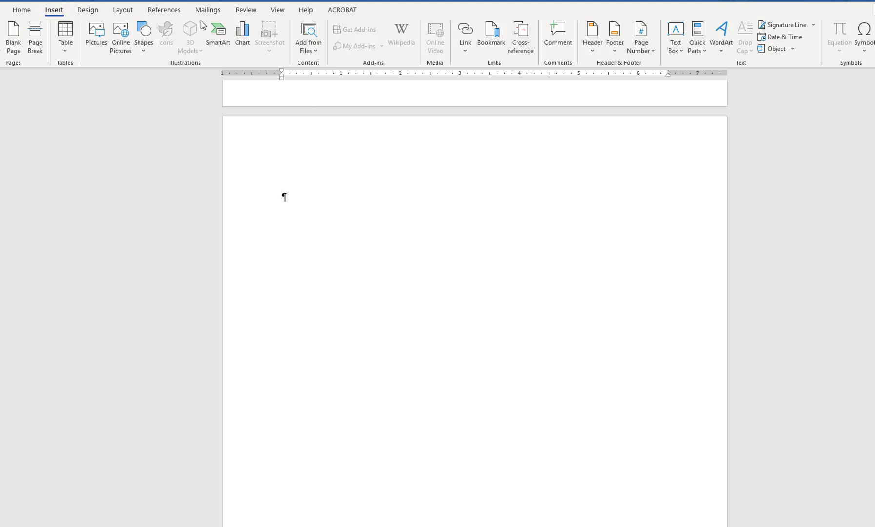
- Insert the Sample IRB Approval Letter picture from the Desktop onto the blank page
{"action": "left_click", "coordinate": [98, 50]}
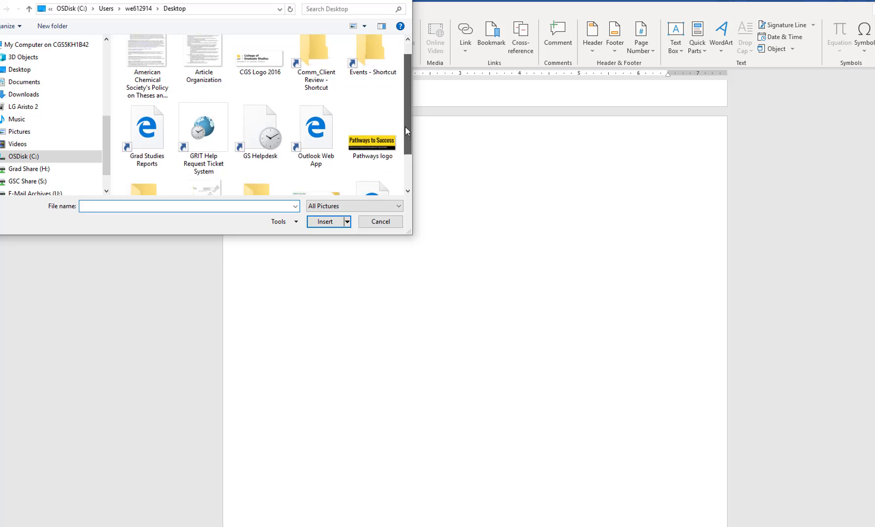
{"action": "left_click_drag", "start_coordinate": [408, 117], "coordinate": [403, 161]}
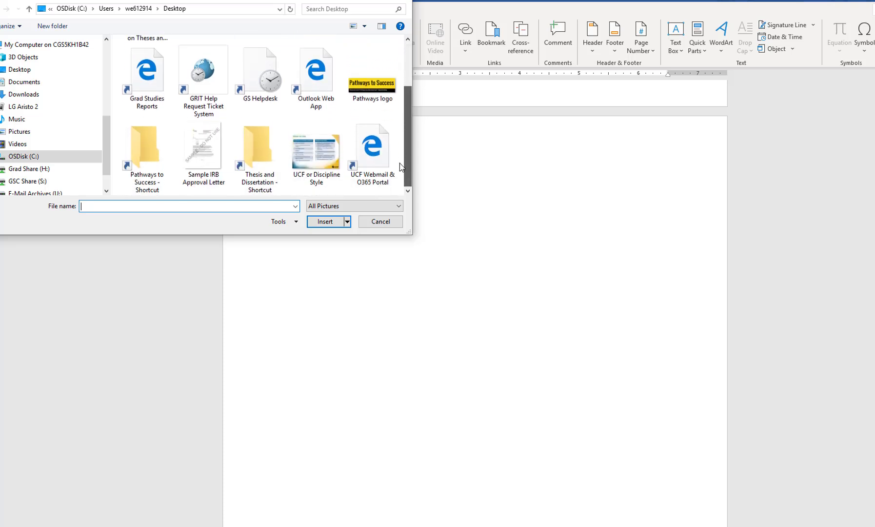
{"action": "left_click", "coordinate": [203, 155]}
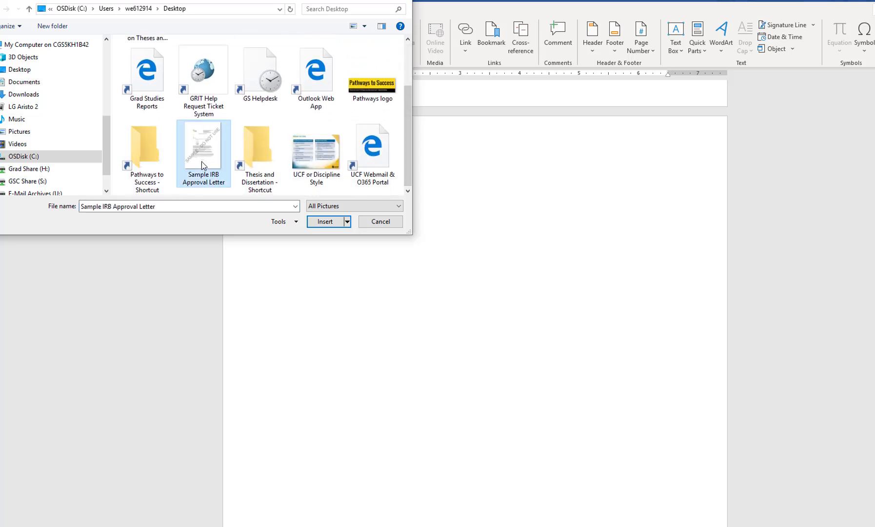
{"action": "left_click", "coordinate": [327, 222]}
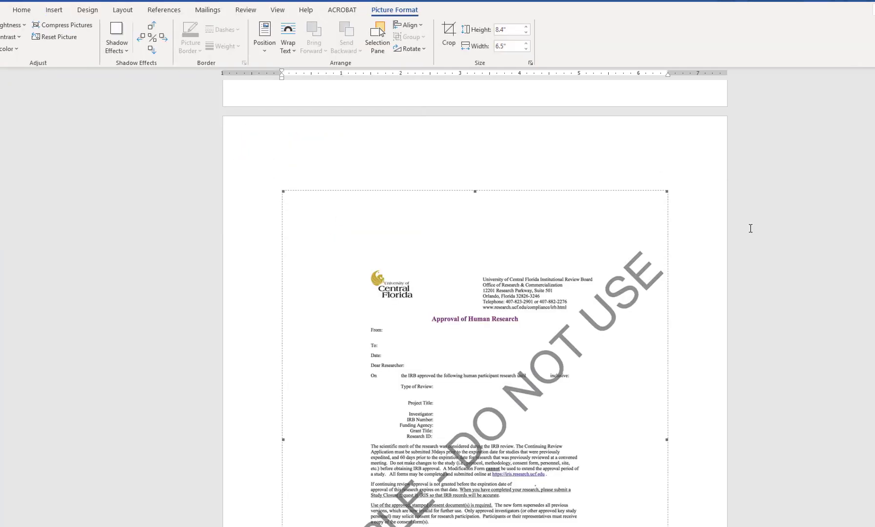
- Drag the letter image's corner to shrink it to roughly 6.98 by 5.4 inches
{"action": "left_click", "coordinate": [765, 409]}
{"action": "scroll", "coordinate": [689, 365], "scroll_direction": "down", "scroll_amount": 2}
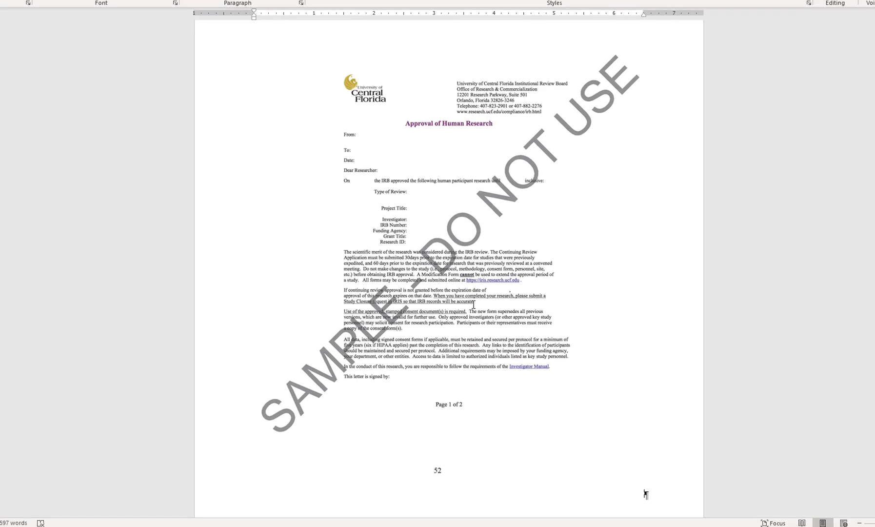
{"action": "left_click", "coordinate": [474, 290]}
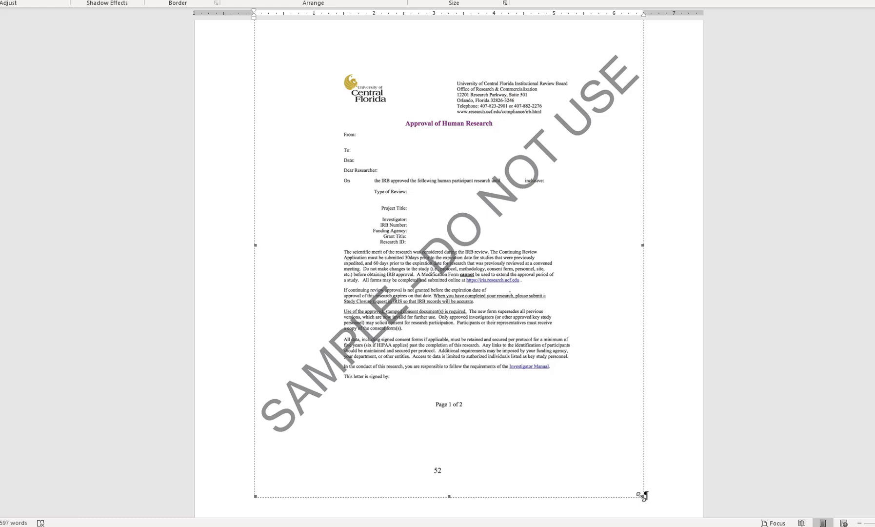
{"action": "left_click_drag", "start_coordinate": [642, 496], "coordinate": [578, 403]}
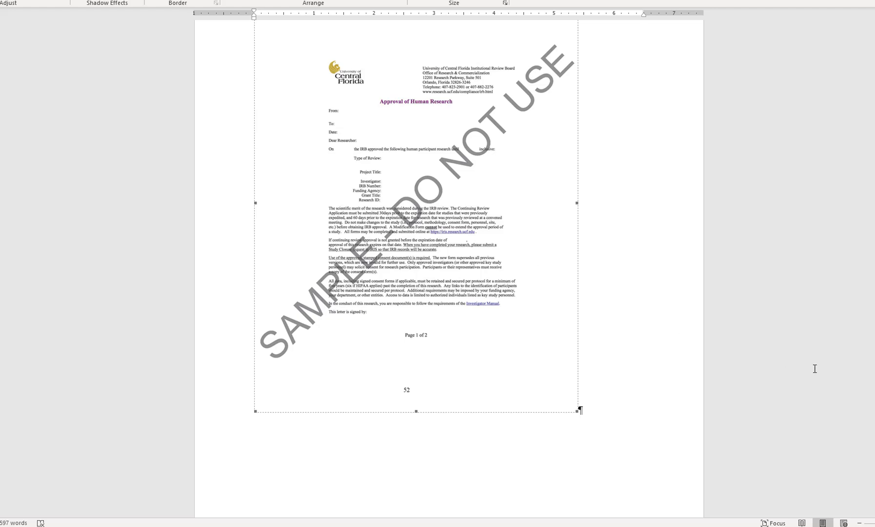
{"action": "scroll", "coordinate": [814, 372], "scroll_direction": "down", "scroll_amount": 2}
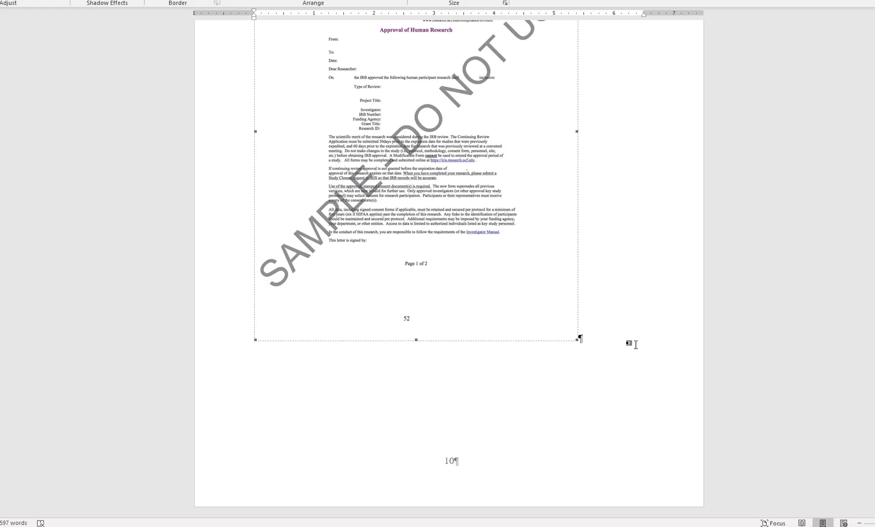
{"action": "scroll", "coordinate": [626, 348], "scroll_direction": "up", "scroll_amount": 3}
{"action": "scroll", "coordinate": [627, 348], "scroll_direction": "up", "scroll_amount": 2}
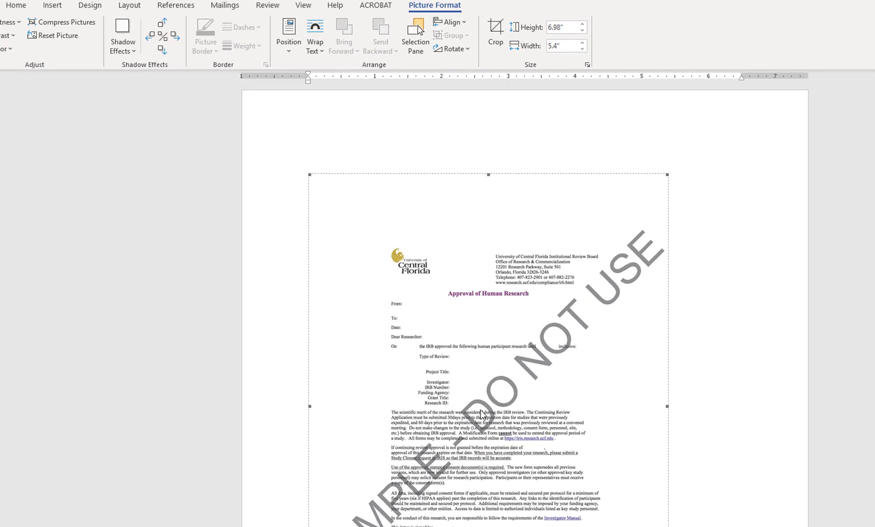
- Switch to the Home tab, leaving the resized IRB letter image on its page
{"action": "left_click", "coordinate": [15, 9]}
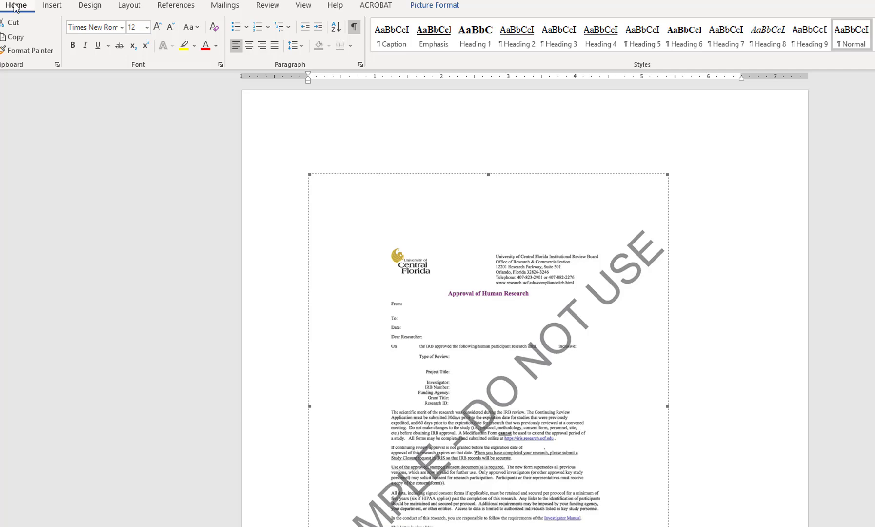